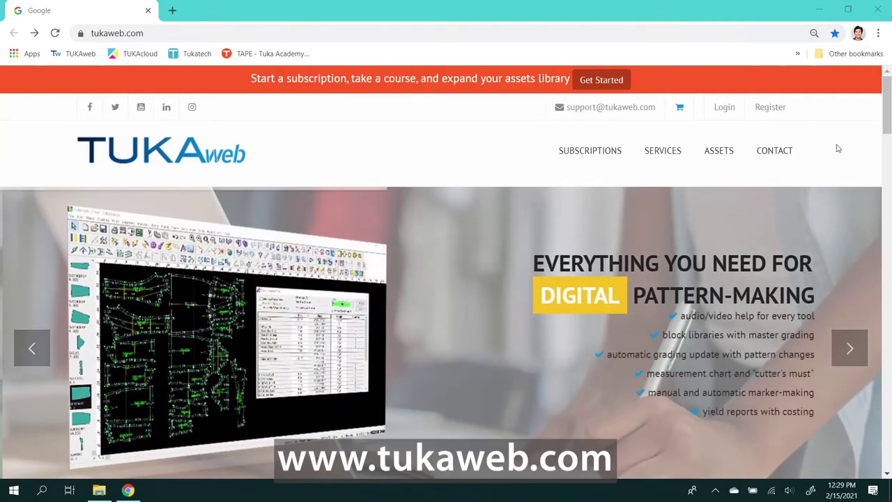
Start a new account registration with the user's e-mail and street address lines.
left_click(778, 110)
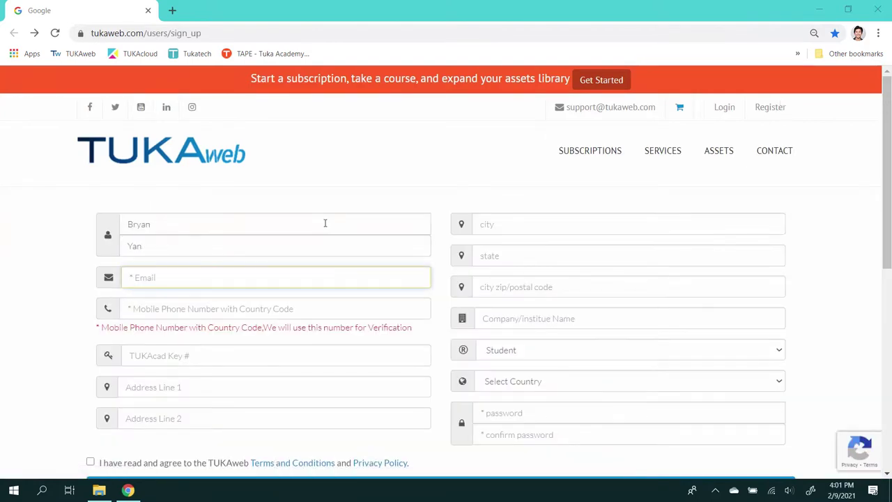
key("Tab")
key("Tab")
Fill in the remaining address fields and choose the Individual account type.
key("Tab")
type("123 Happy Street")
key("Tab")
type("Suite B")
key("Tab")
type("Sunnyvale")
key("Tab")
type("CAThe Fabric L")
left_click(530, 350)
left_click(530, 404)
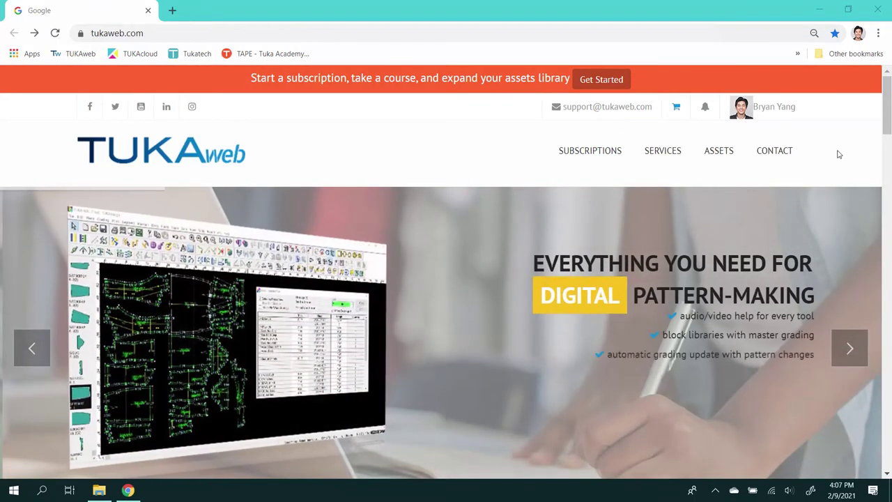
Go to the TUKAcad subscriptions page and scroll down to its pricing plans.
left_click(596, 209)
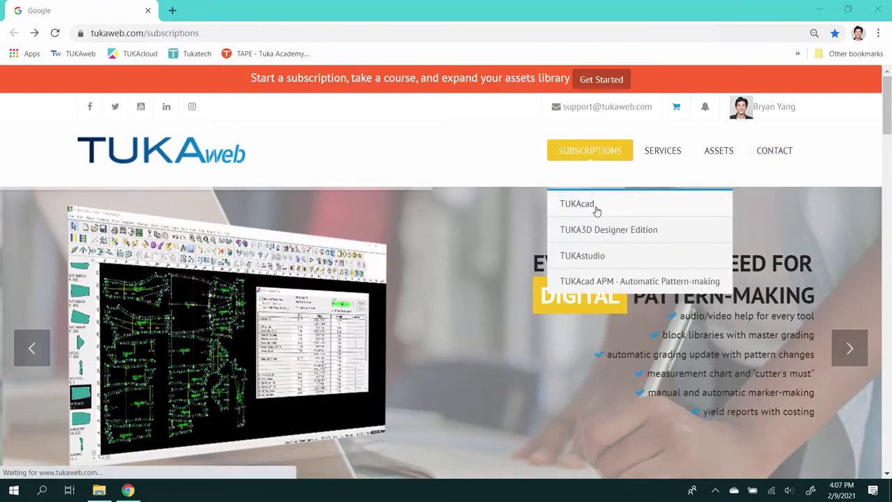
scroll(821, 298, "down", 5)
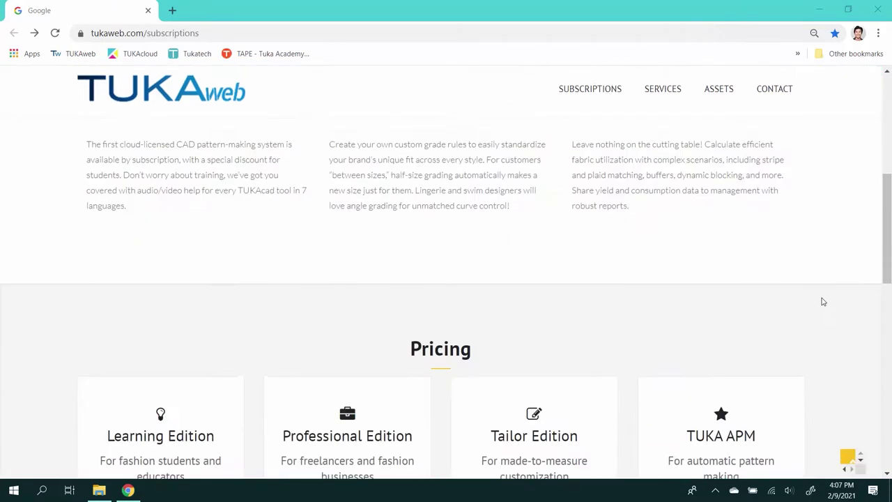
scroll(821, 298, "down", 3)
left_click_drag(888, 263, 888, 272)
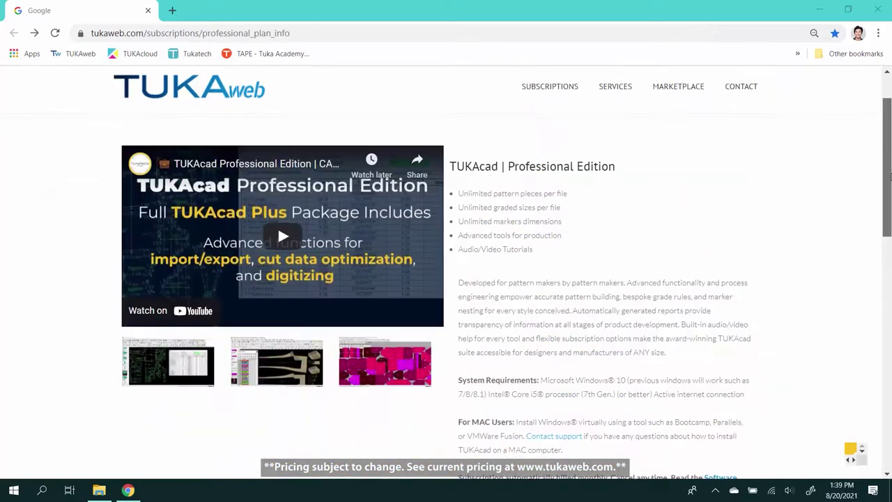
left_click_drag(889, 178, 888, 233)
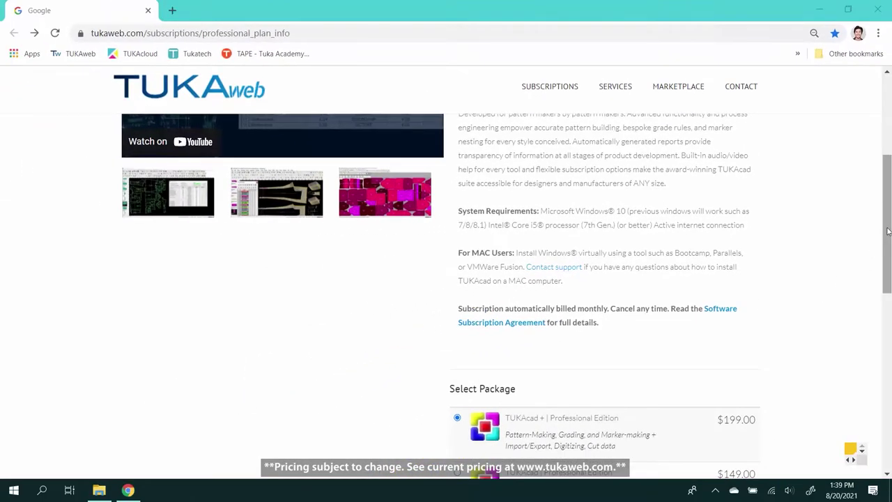
scroll(888, 244, "down", 1)
left_click_drag(887, 244, 884, 296)
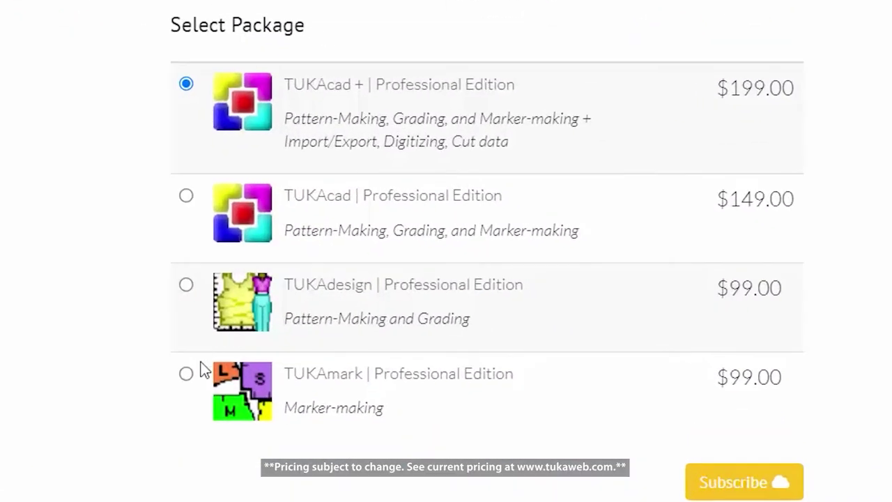
left_click(186, 374)
left_click(187, 286)
left_click(186, 197)
left_click(191, 88)
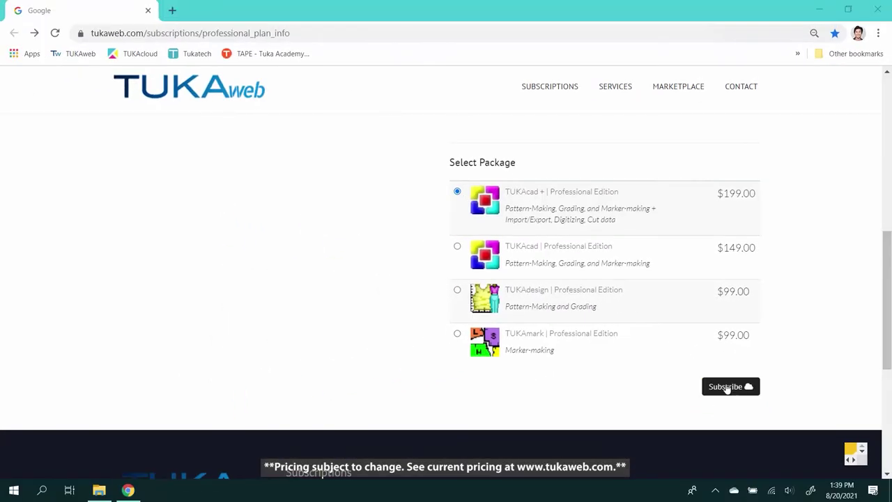
Subscribe to TUKAcad + Professional in English, accept the agreement, and check out.
left_click(727, 387)
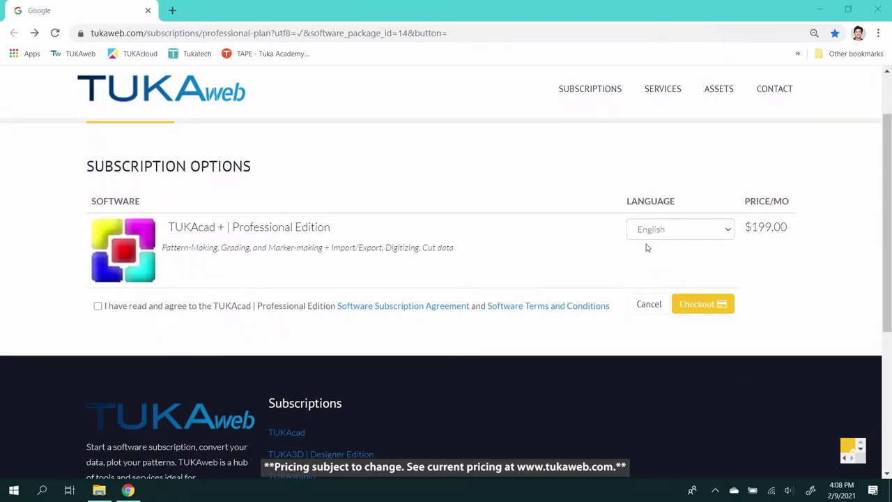
left_click(708, 235)
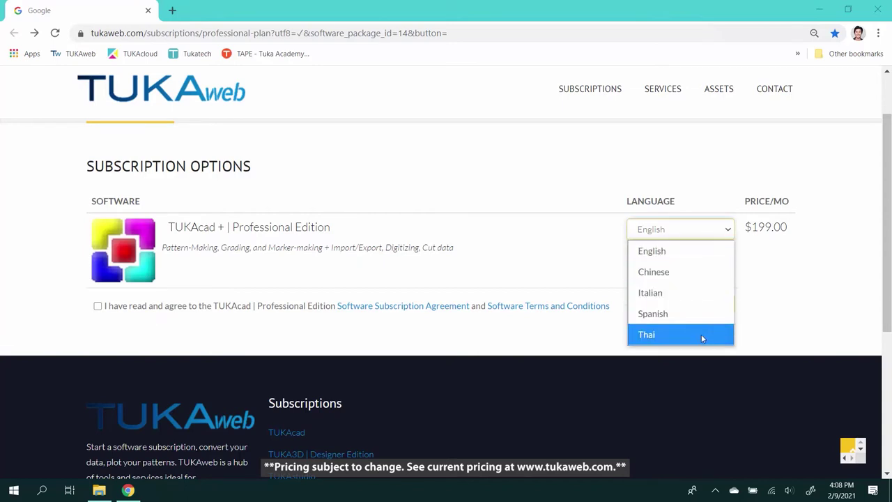
left_click(713, 257)
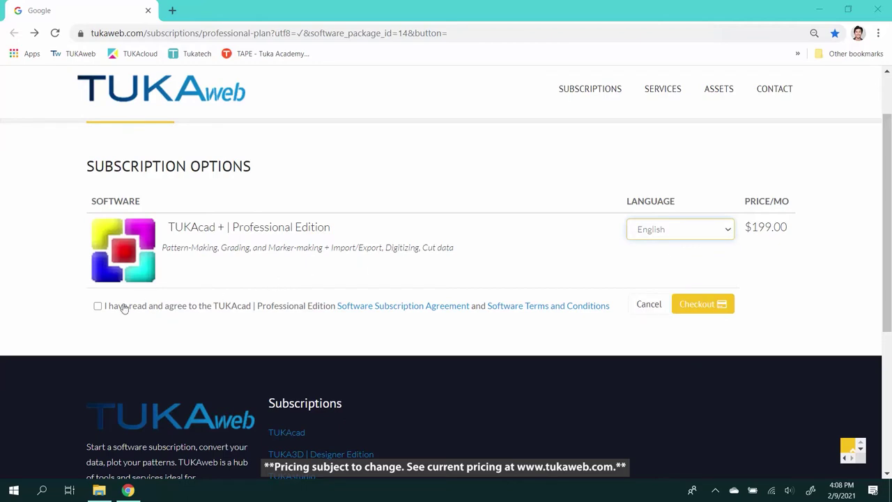
left_click(98, 307)
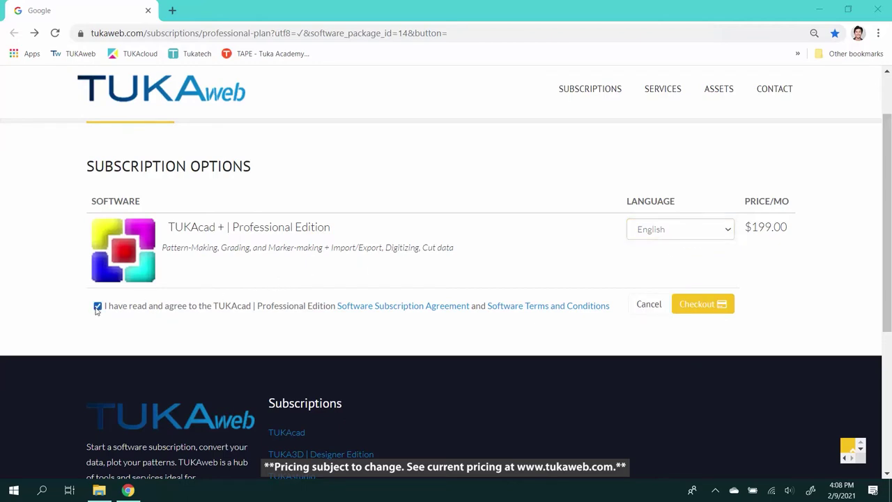
left_click(704, 304)
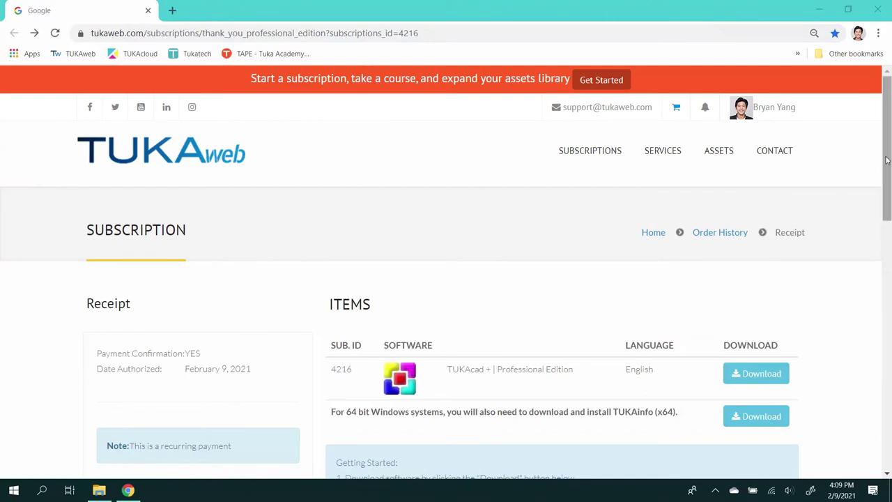
Download both the TUKAcad software installer and the TUKAinfo (x64) file.
left_click_drag(887, 161, 890, 204)
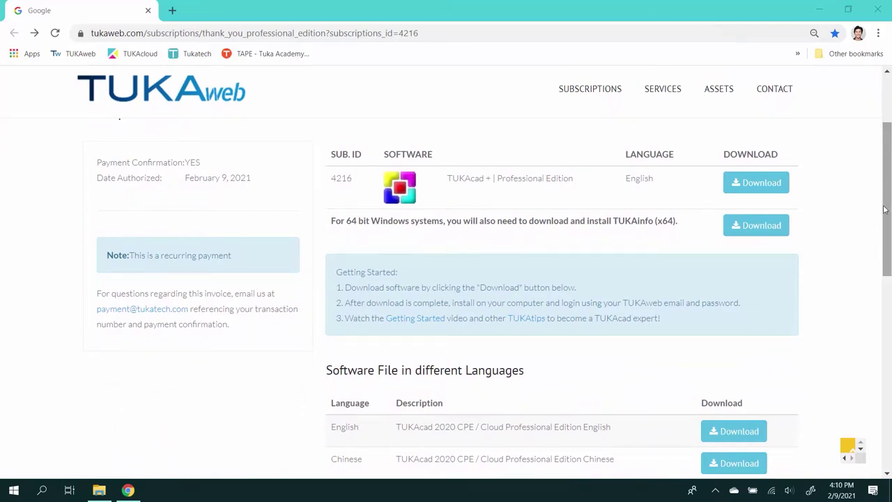
left_click(775, 184)
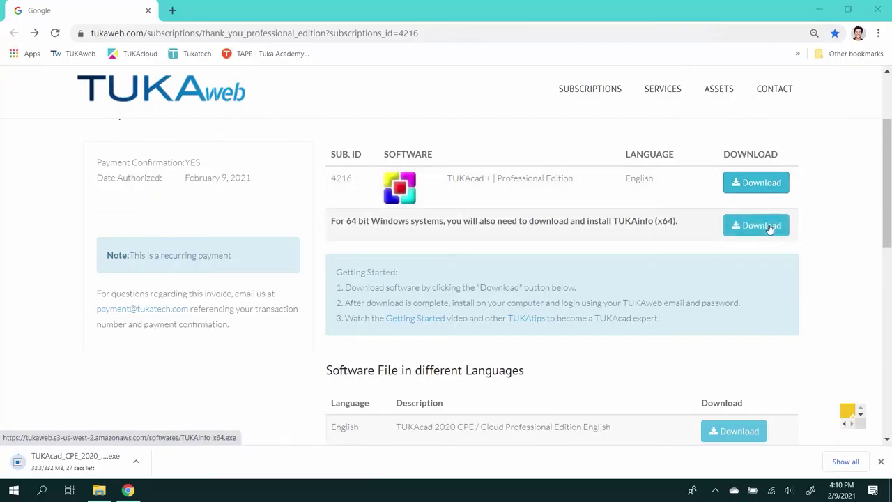
left_click(771, 230)
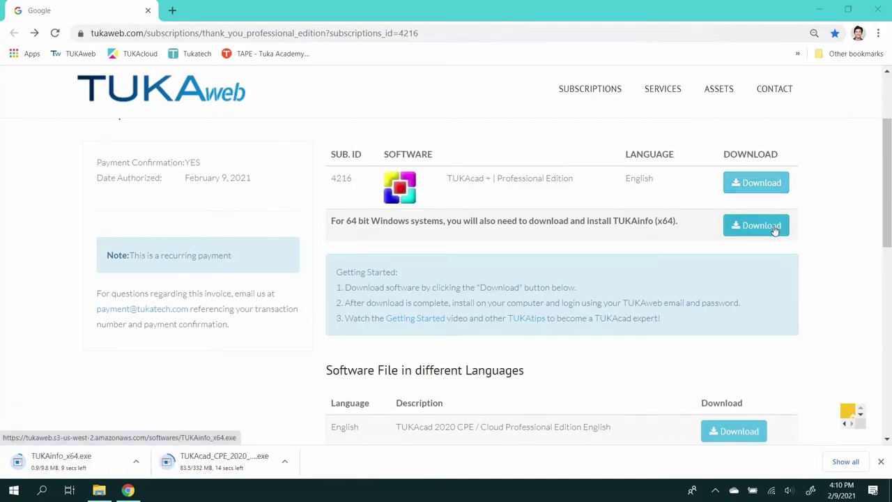
left_click_drag(884, 186, 887, 260)
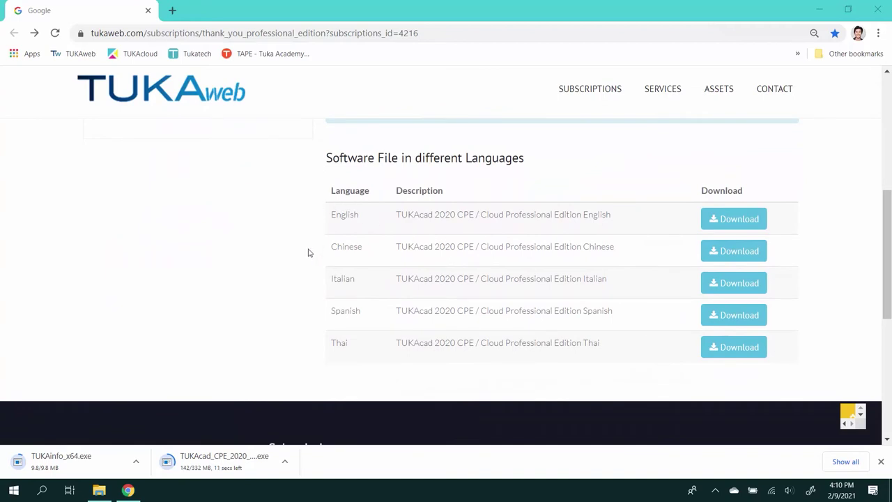
scroll(289, 344, "up", 3)
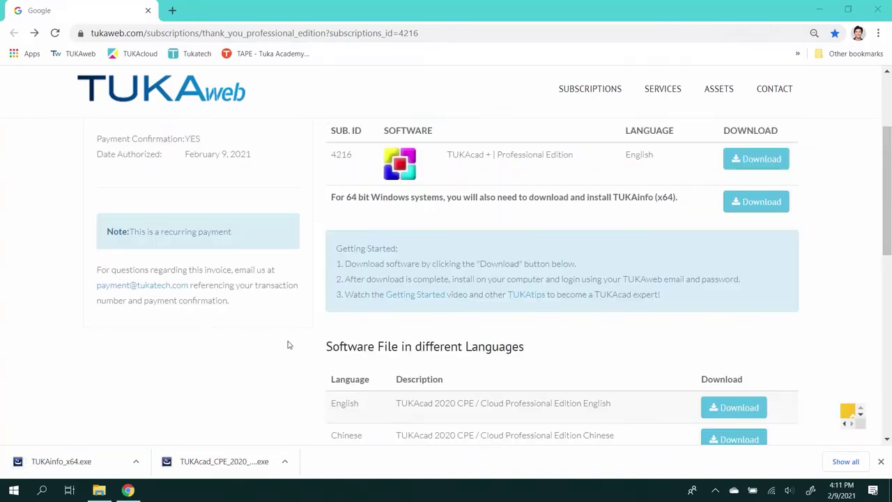
Run the TUKAcad installer, accept the license agreement, and enter the user name.
left_click(222, 462)
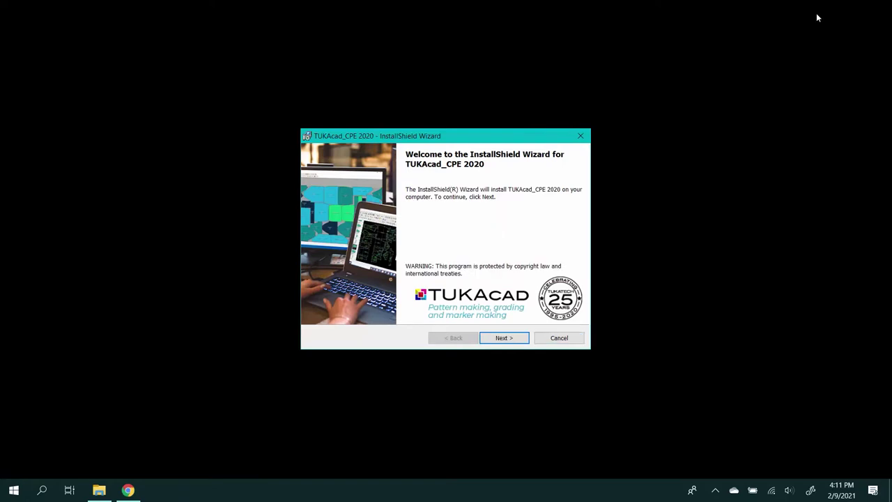
left_click(504, 338)
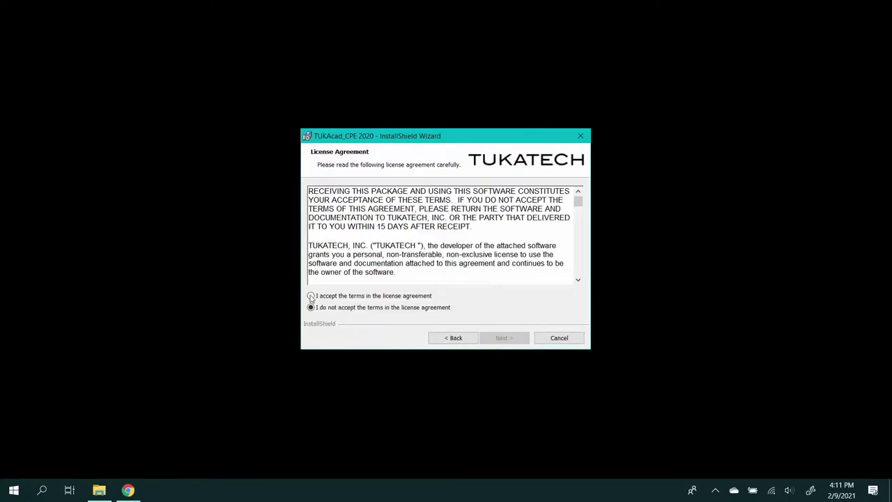
left_click(310, 292)
left_click(504, 338)
type("Br")
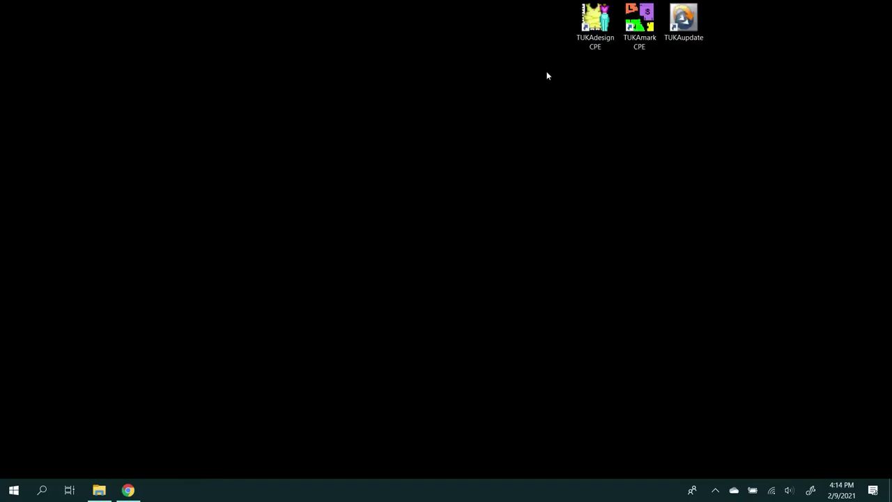
Select the new TUKAdesign CPE and TUKAmark CPE desktop shortcuts.
left_click(594, 35)
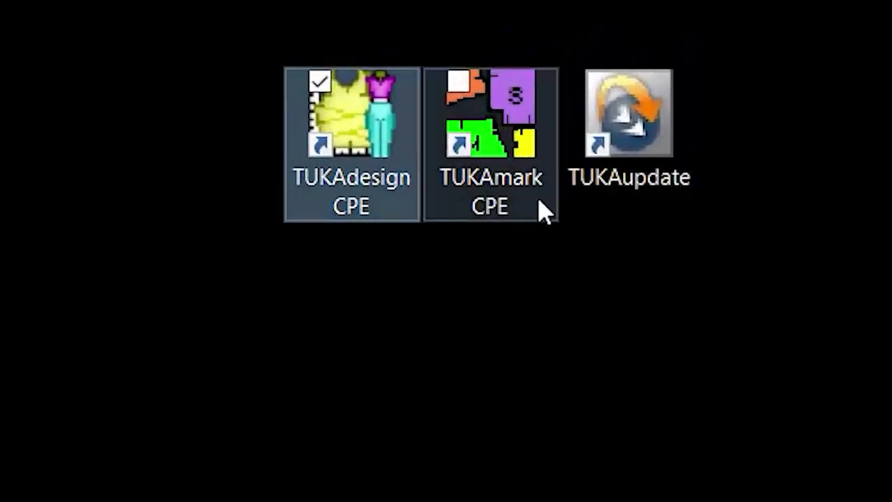
left_click(544, 211)
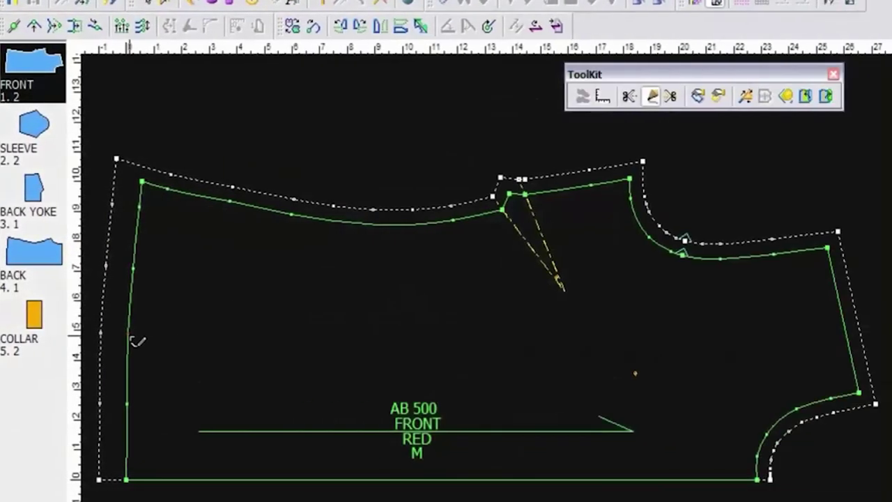
Start a line from the left edge of the FRONT pattern in TUKAdesign.
left_click(129, 334)
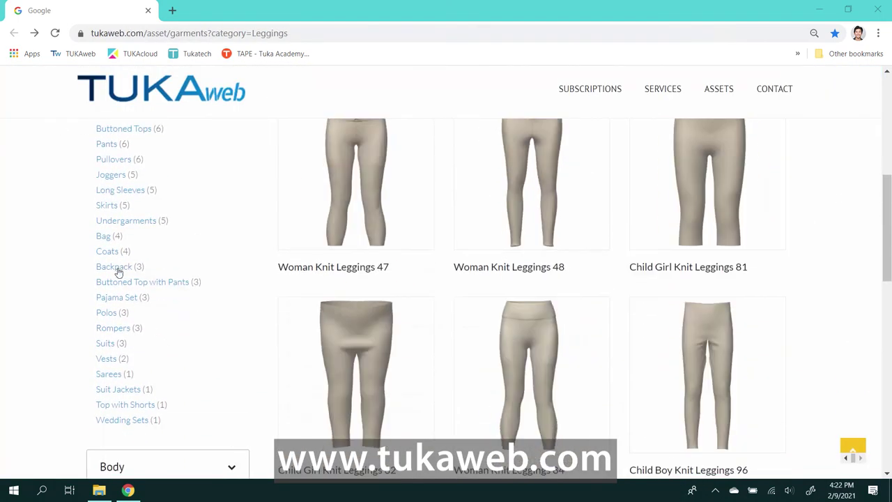
Open the Swimwear category and the Woman Knit Swimwear 186 details page.
left_click(113, 266)
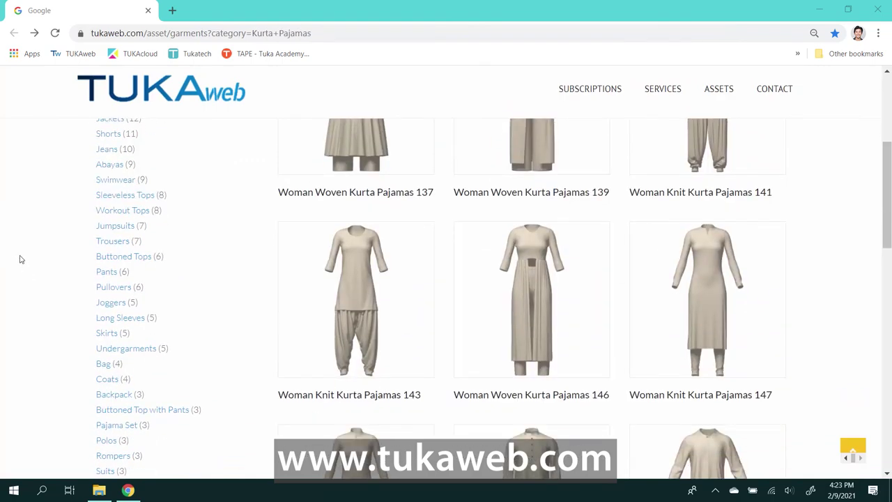
left_click(115, 179)
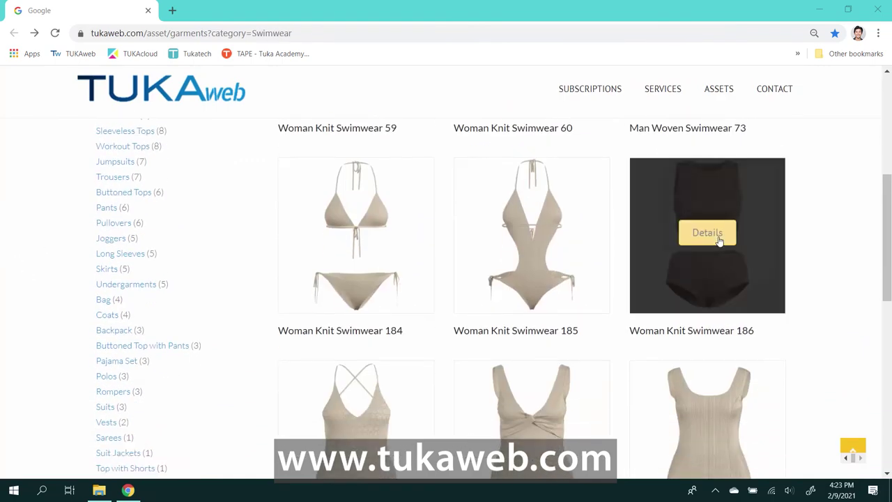
left_click(705, 233)
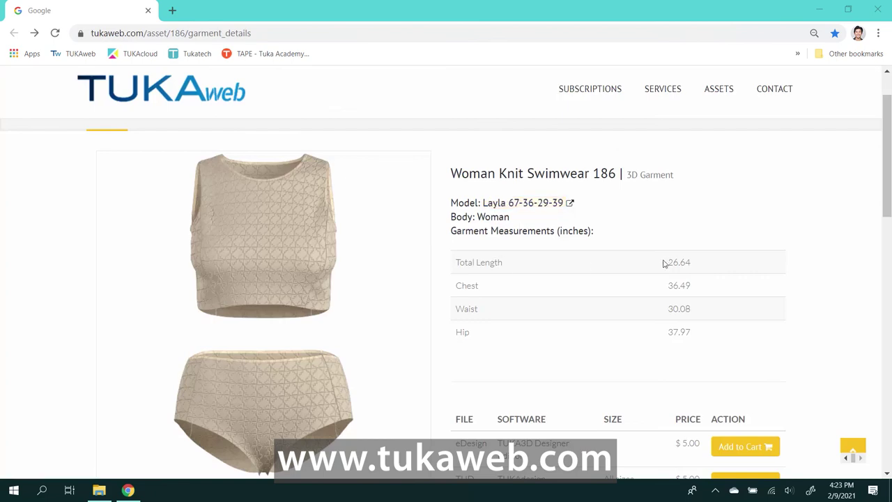
View the garment images enlarged, cycling through front and back views, then close.
left_click(263, 302)
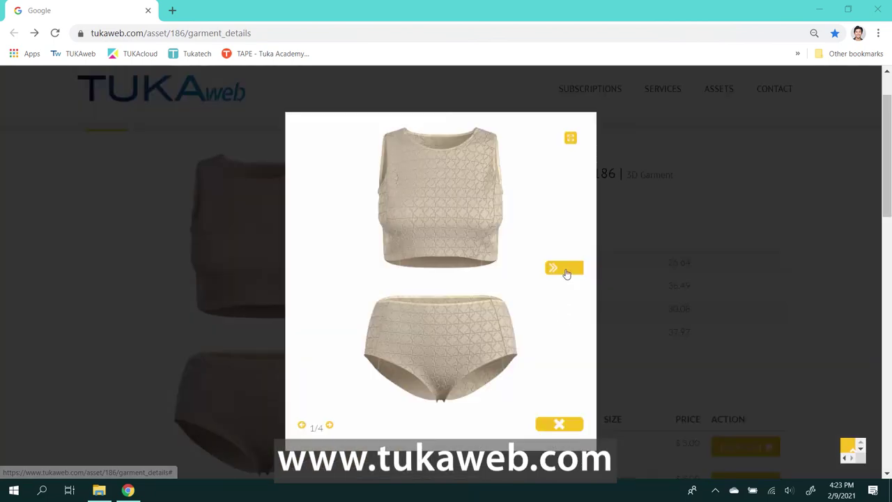
left_click(565, 271)
left_click(567, 274)
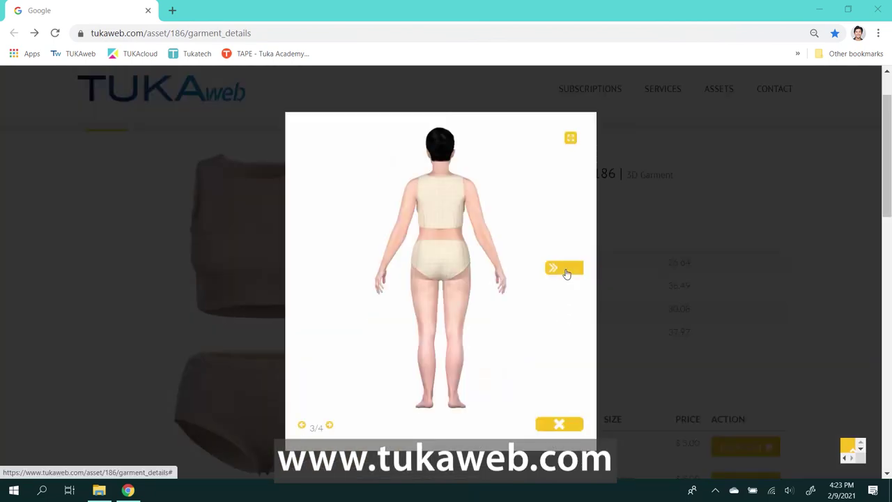
left_click(567, 274)
left_click(567, 274)
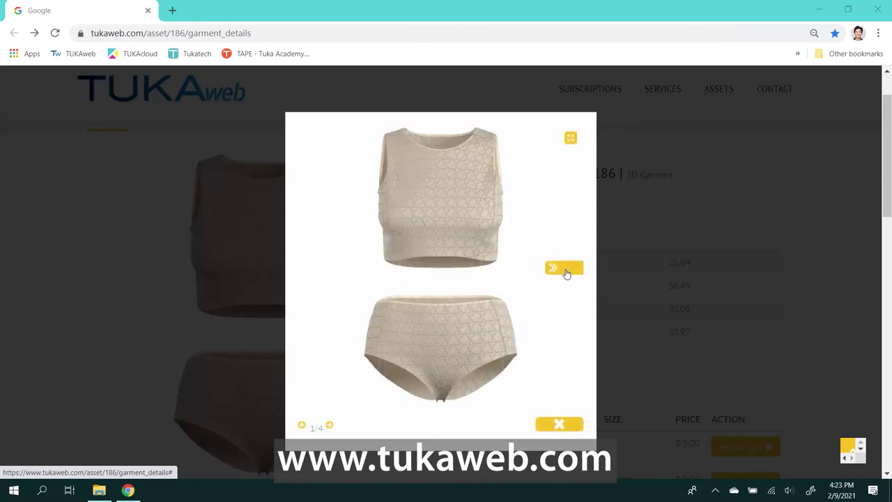
left_click(830, 232)
scroll(831, 232, "down", 2)
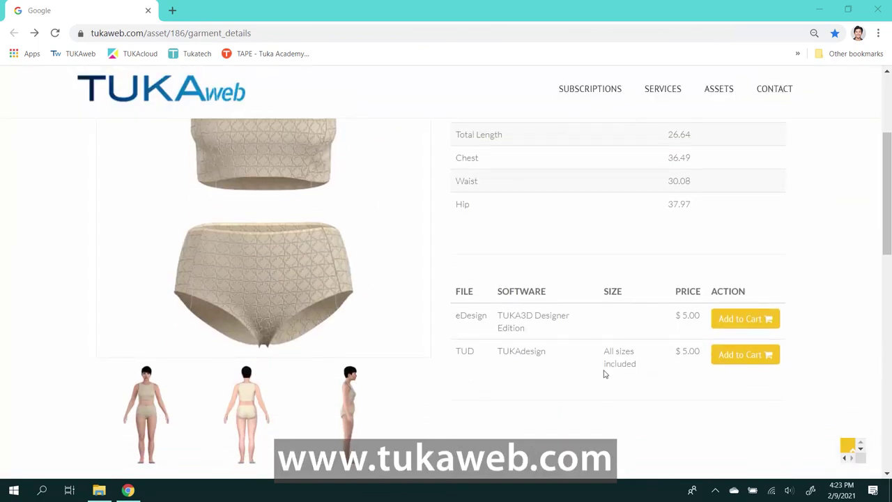